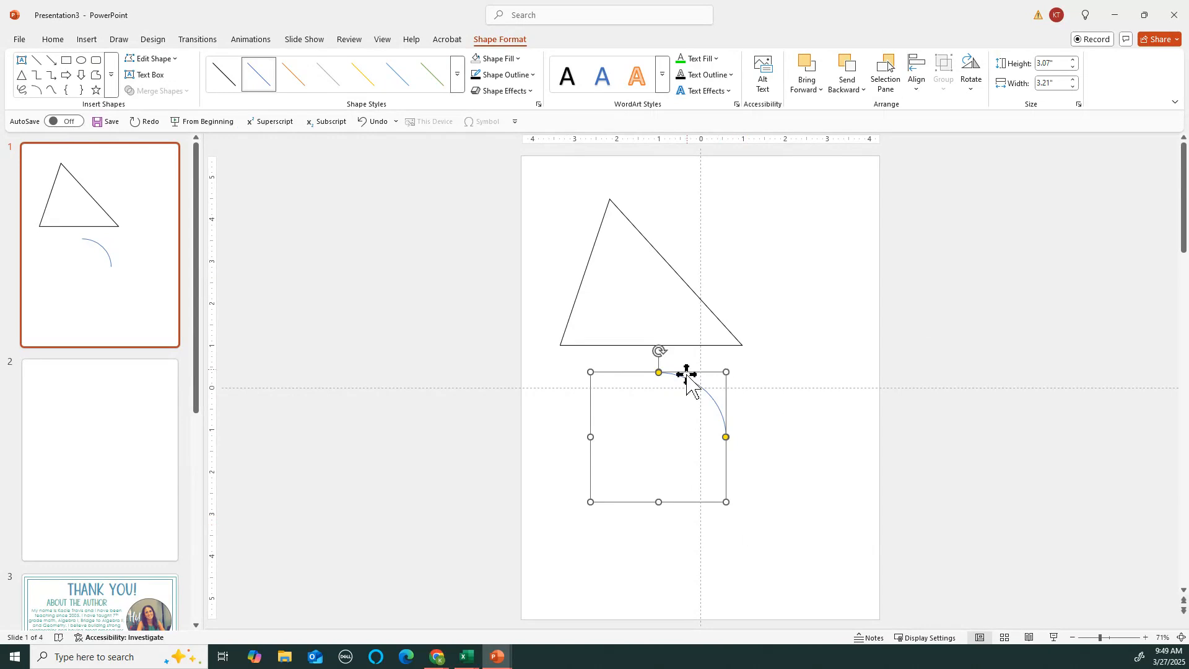
Sweep the arc below the triangle around into a near-full circle with a small top gap
{"action": "left_click_drag", "start_coordinate": [726, 437], "coordinate": [673, 487]}
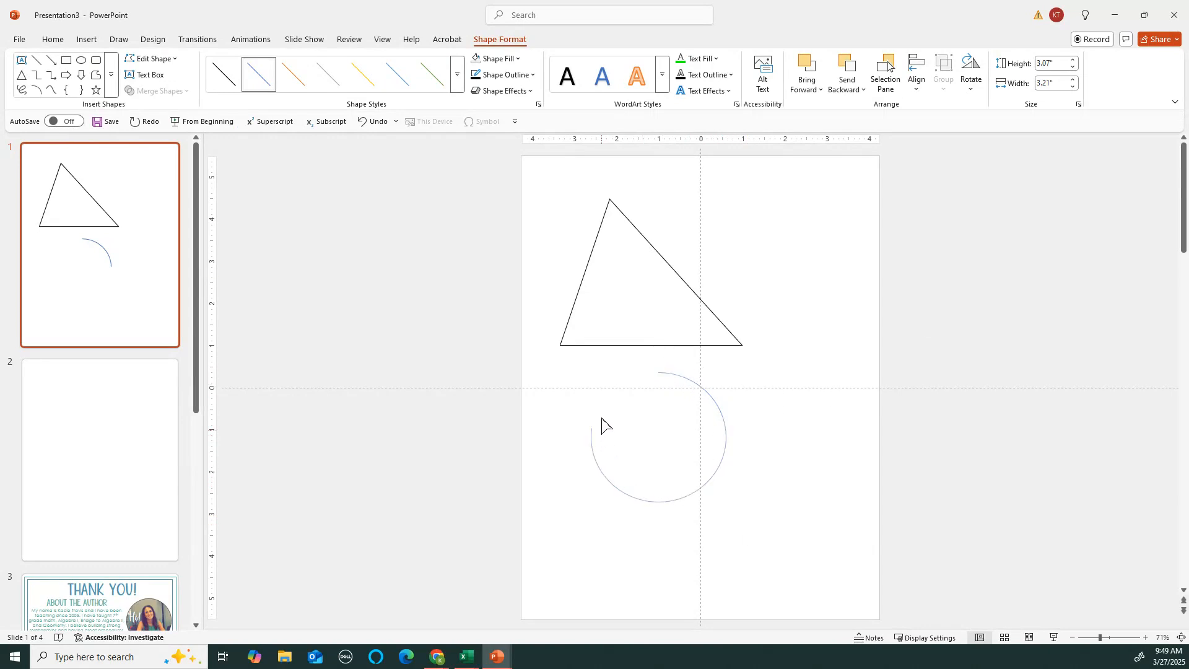
{"action": "left_click_drag", "start_coordinate": [654, 385], "coordinate": [615, 507]}
{"action": "left_click_drag", "start_coordinate": [704, 404], "coordinate": [604, 422]}
{"action": "left_click_drag", "start_coordinate": [630, 412], "coordinate": [642, 383]}
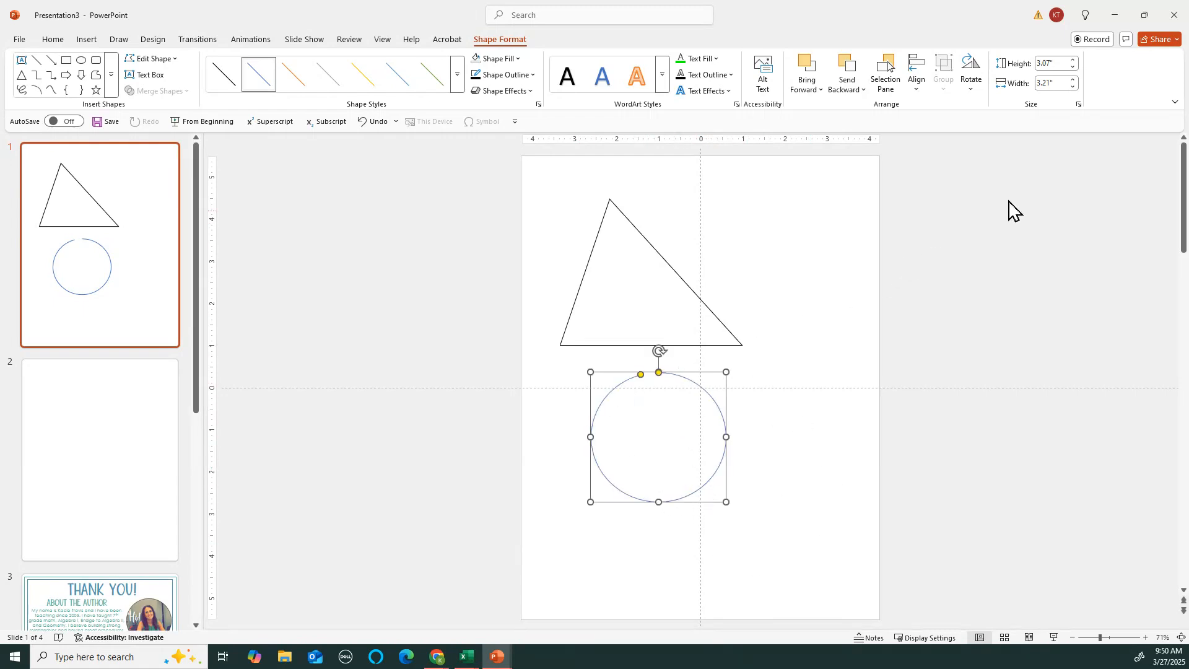
Make the circle taller and bring its width to 3.4 inches
{"action": "left_click", "coordinate": [1073, 60]}
{"action": "left_click", "coordinate": [1073, 60]}
{"action": "left_click", "coordinate": [1074, 60]}
{"action": "left_click", "coordinate": [1073, 61]}
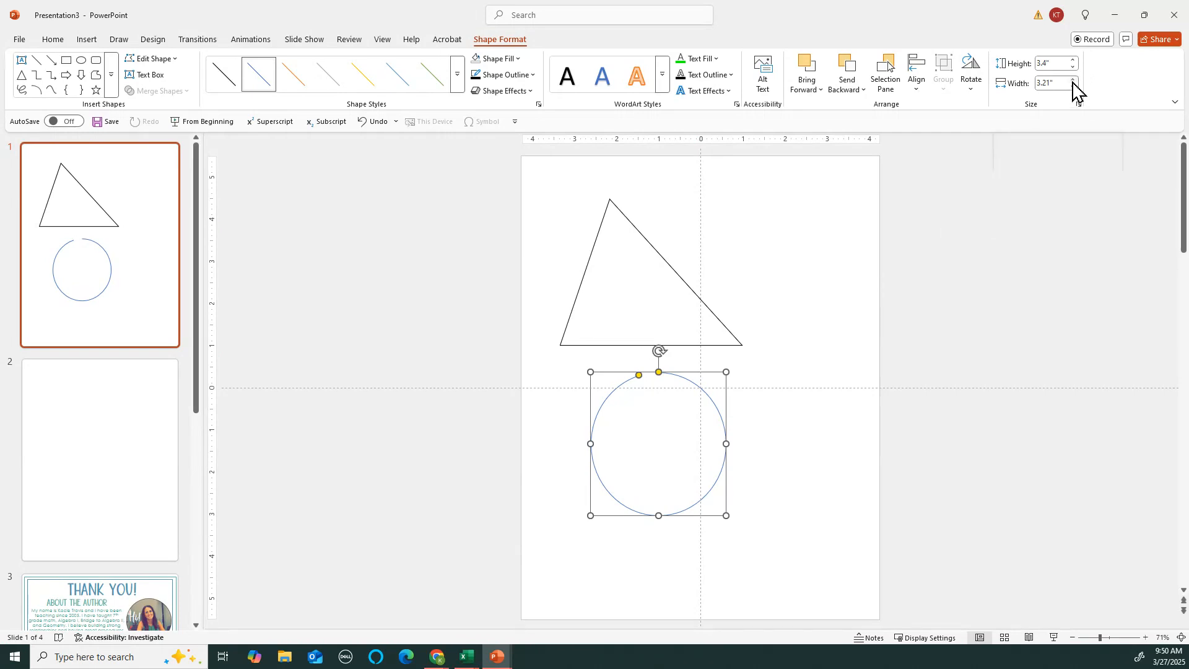
{"action": "left_click", "coordinate": [1073, 81]}
{"action": "left_click", "coordinate": [1074, 80]}
{"action": "left_click", "coordinate": [1073, 80]}
{"action": "left_click", "coordinate": [1073, 86]}
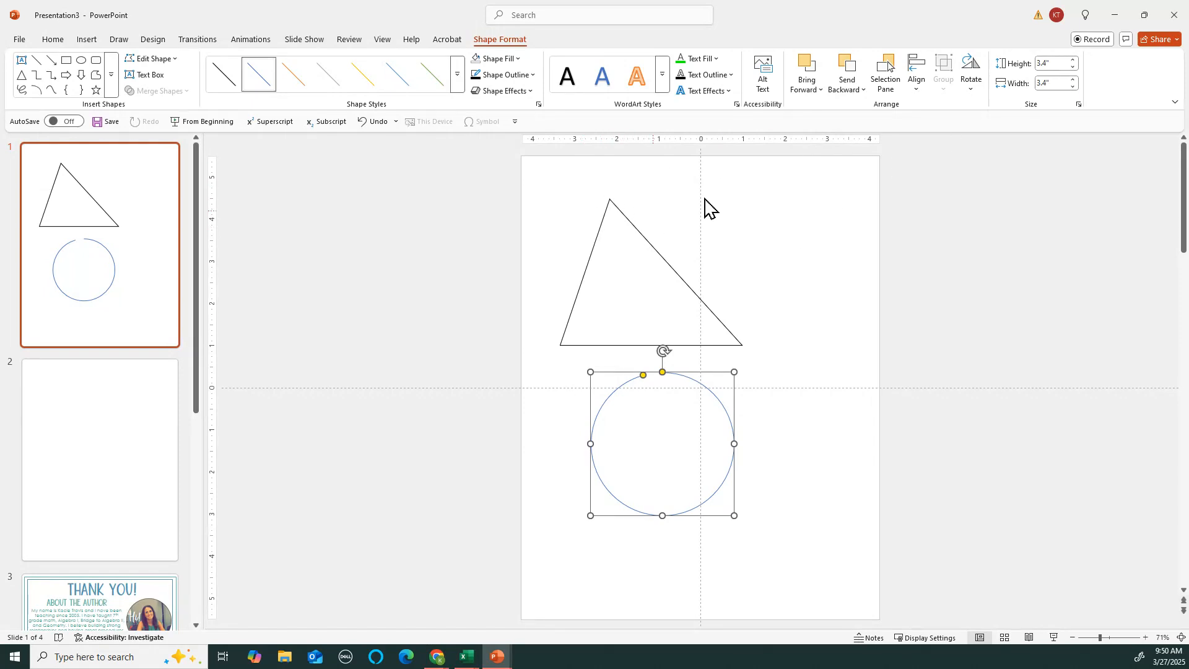
Shrink the circle's height and width down to 2 inches by 2 inches
{"action": "left_click", "coordinate": [1074, 68]}
{"action": "left_click", "coordinate": [1074, 68]}
{"action": "left_click", "coordinate": [1073, 68]}
{"action": "left_click", "coordinate": [1074, 68]}
{"action": "left_click", "coordinate": [1073, 68]}
{"action": "left_click", "coordinate": [1074, 68]}
{"action": "left_click", "coordinate": [1073, 68]}
{"action": "left_click", "coordinate": [1074, 67]}
{"action": "left_click", "coordinate": [1074, 68]}
{"action": "left_click", "coordinate": [1074, 68]}
{"action": "left_click", "coordinate": [1073, 68]}
{"action": "left_click", "coordinate": [1073, 68]}
{"action": "left_click", "coordinate": [1074, 67]}
{"action": "left_click", "coordinate": [1073, 67]}
{"action": "left_click", "coordinate": [1073, 88]}
{"action": "left_click", "coordinate": [1073, 87]}
{"action": "left_click", "coordinate": [1073, 88]}
{"action": "left_click", "coordinate": [1074, 88]}
{"action": "left_click", "coordinate": [1073, 87]}
{"action": "left_click", "coordinate": [1074, 87]}
{"action": "left_click", "coordinate": [1073, 88]}
{"action": "left_click", "coordinate": [1073, 88]}
{"action": "left_click", "coordinate": [1074, 88]}
{"action": "left_click", "coordinate": [1073, 87]}
{"action": "left_click", "coordinate": [1074, 88]}
{"action": "left_click", "coordinate": [1074, 88]}
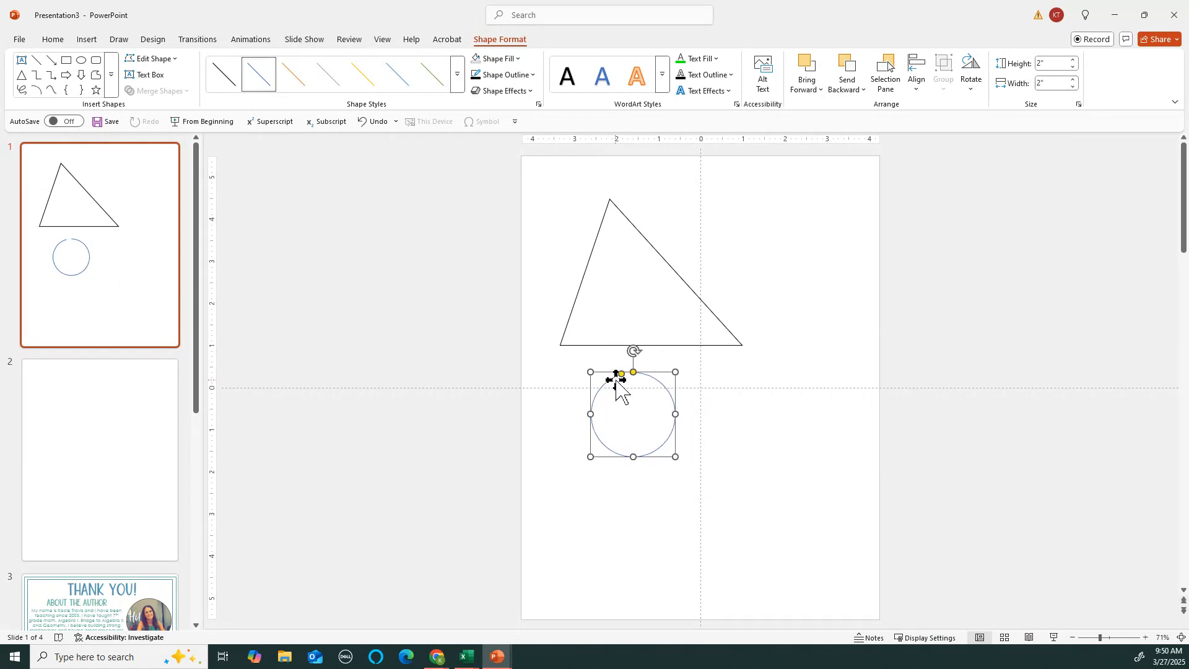
Trim the circle back into an open quarter arc
{"action": "left_click_drag", "start_coordinate": [622, 374], "coordinate": [606, 414]}
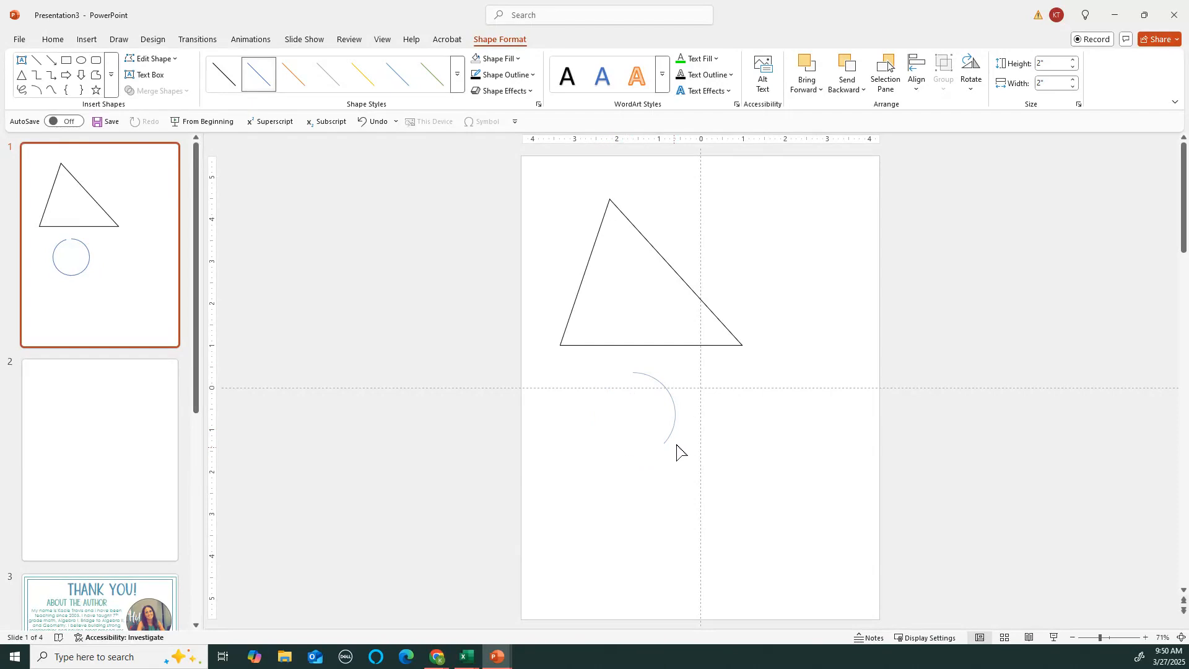
{"action": "left_click_drag", "start_coordinate": [680, 413], "coordinate": [679, 416]}
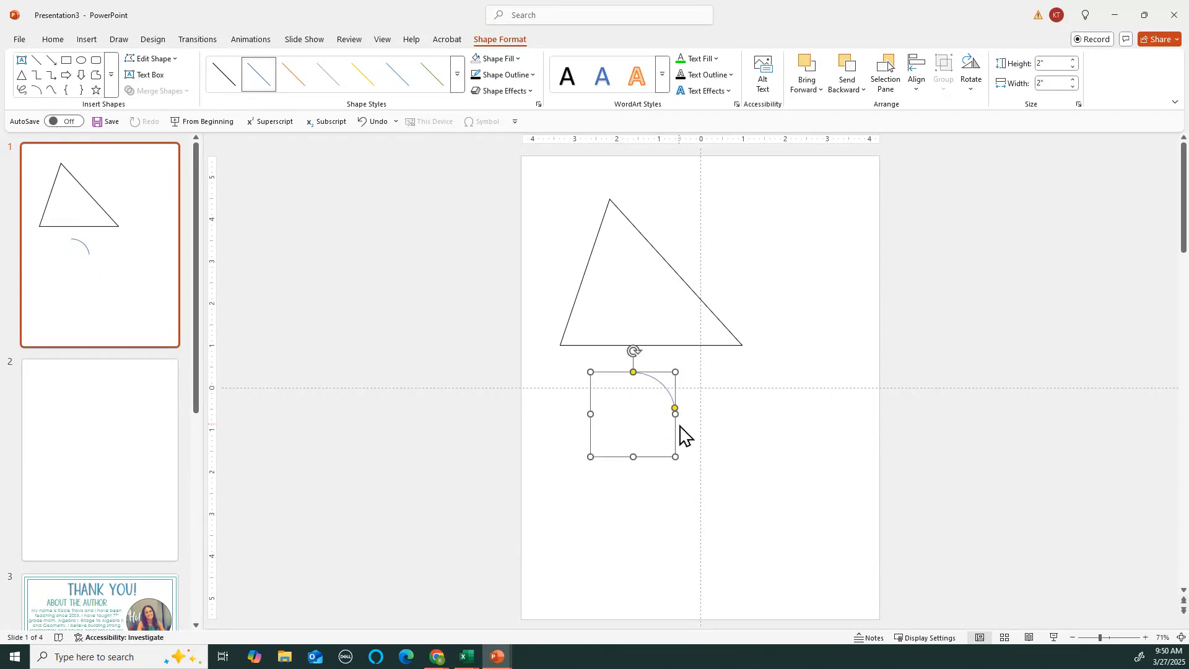
{"action": "key", "text": "Escape"}
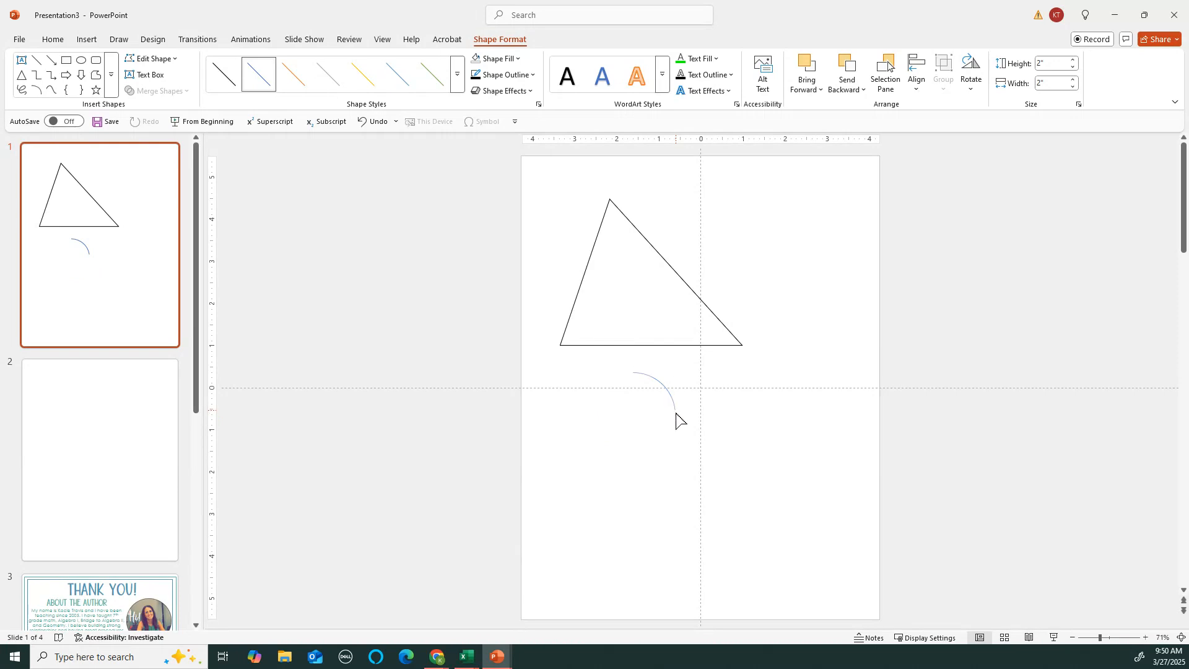
Undo the light blue line style and shrink the arc to 1.25 by 1.04 inches
{"action": "left_click", "coordinate": [677, 418]}
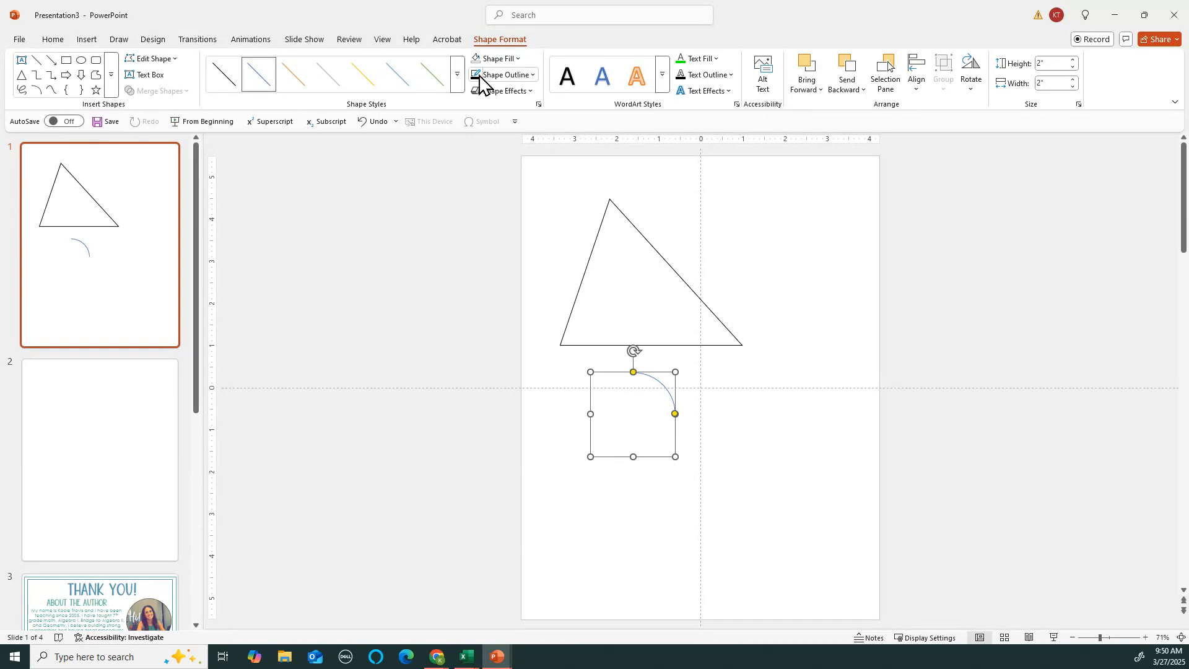
{"action": "key", "text": "ctrl+z"}
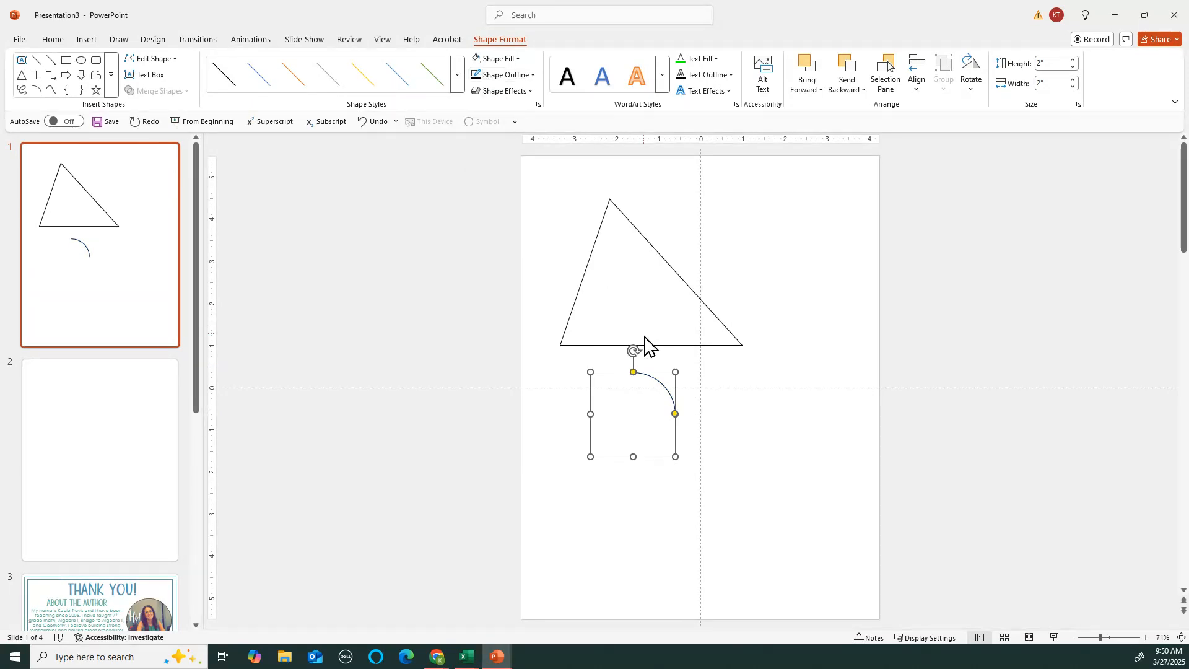
{"action": "left_click_drag", "start_coordinate": [676, 457], "coordinate": [635, 425]}
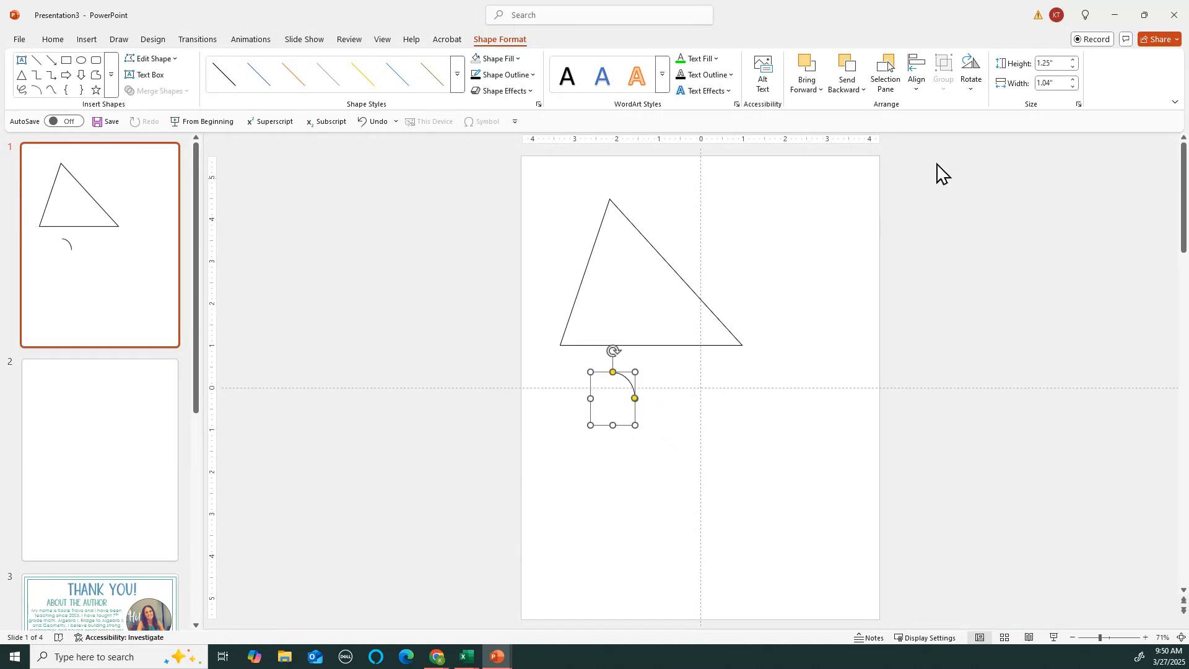
Lock the arc's aspect ratio and size it to an even 0.99 by 0.99 inches
{"action": "left_click", "coordinate": [1079, 105]}
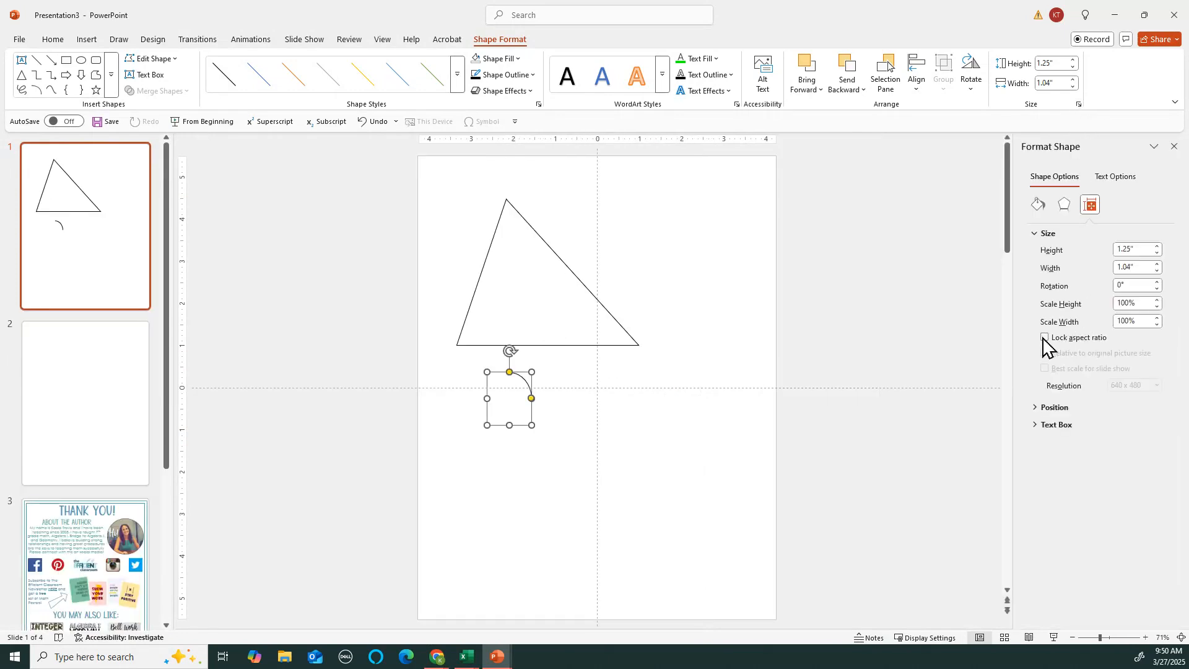
{"action": "left_click", "coordinate": [1074, 60]}
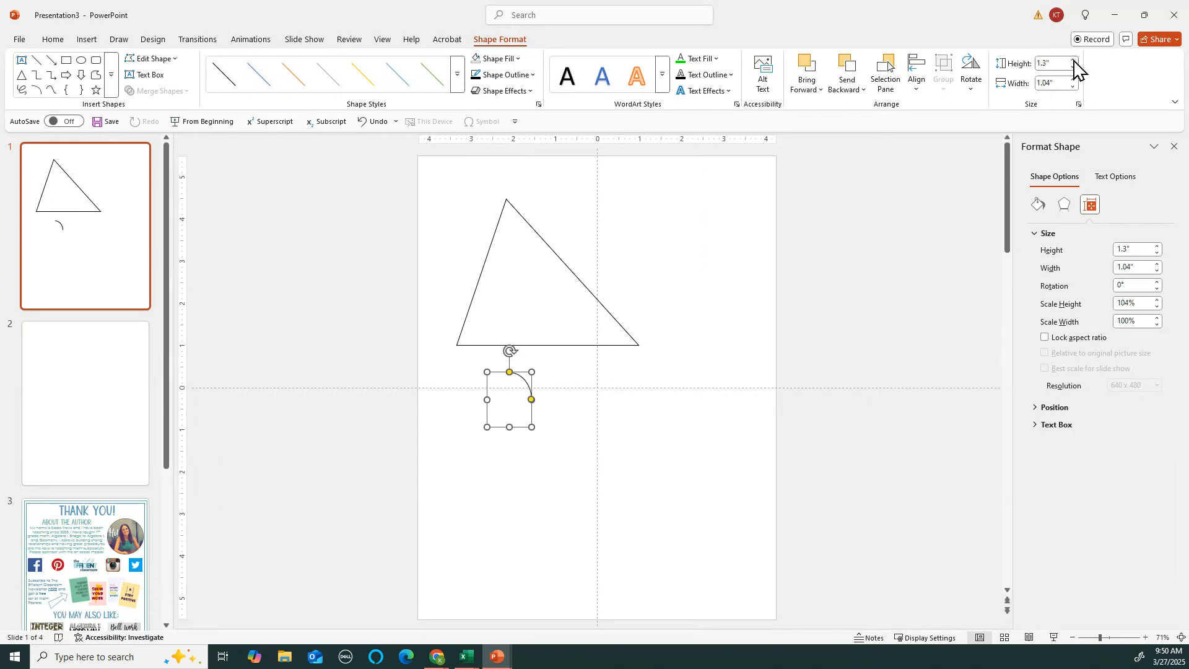
{"action": "left_click", "coordinate": [1074, 80]}
{"action": "left_click", "coordinate": [1074, 80]}
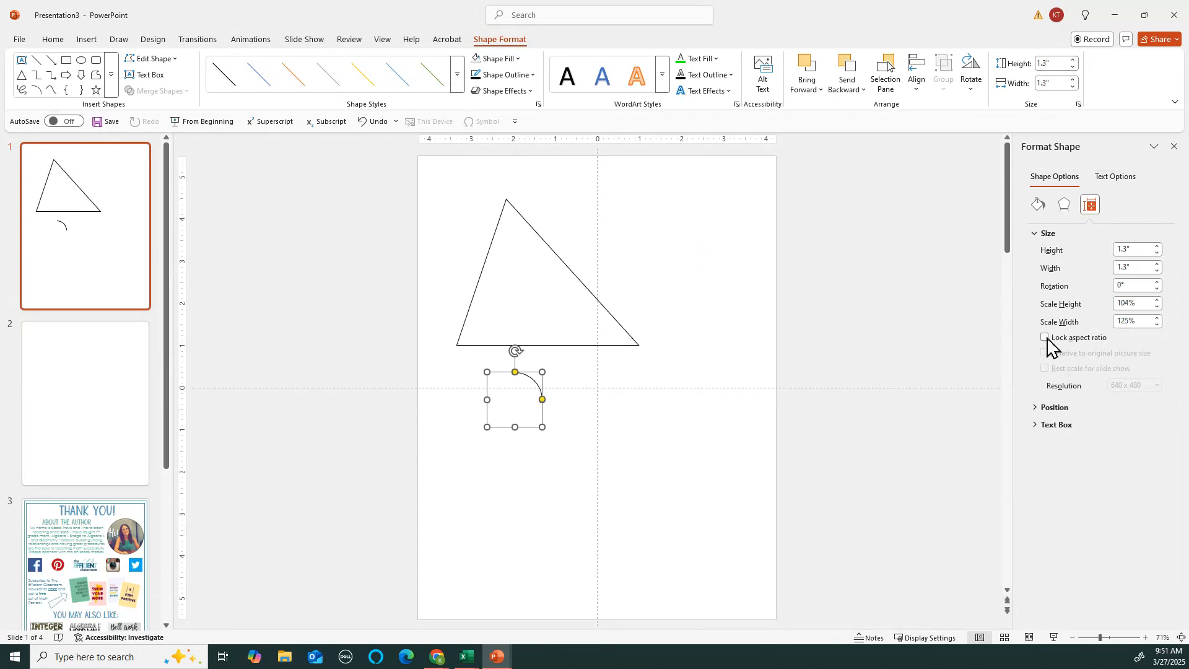
{"action": "mouse_move", "coordinate": [542, 426]}
{"action": "left_mouse_down"}
{"action": "mouse_move", "coordinate": [595, 491]}
{"action": "mouse_move", "coordinate": [518, 401]}
{"action": "mouse_move", "coordinate": [600, 502]}
{"action": "mouse_move", "coordinate": [582, 467]}
{"action": "mouse_move", "coordinate": [518, 411]}
{"action": "mouse_move", "coordinate": [530, 414]}
{"action": "left_mouse_up"}
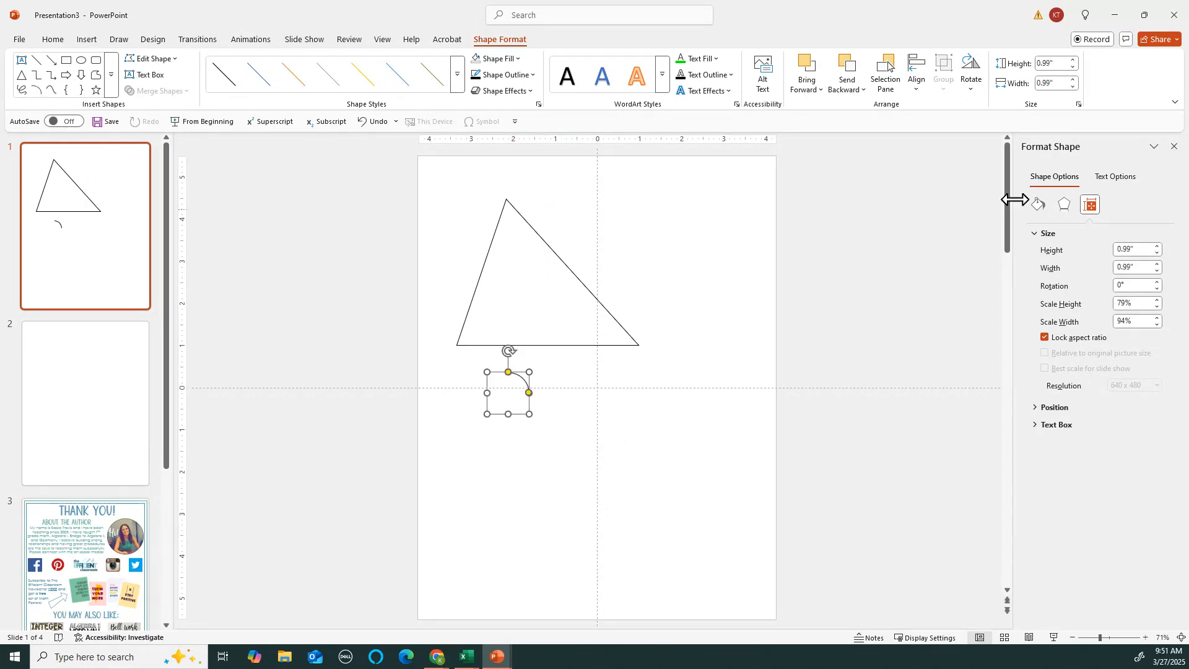
{"action": "left_click", "coordinate": [1175, 146]}
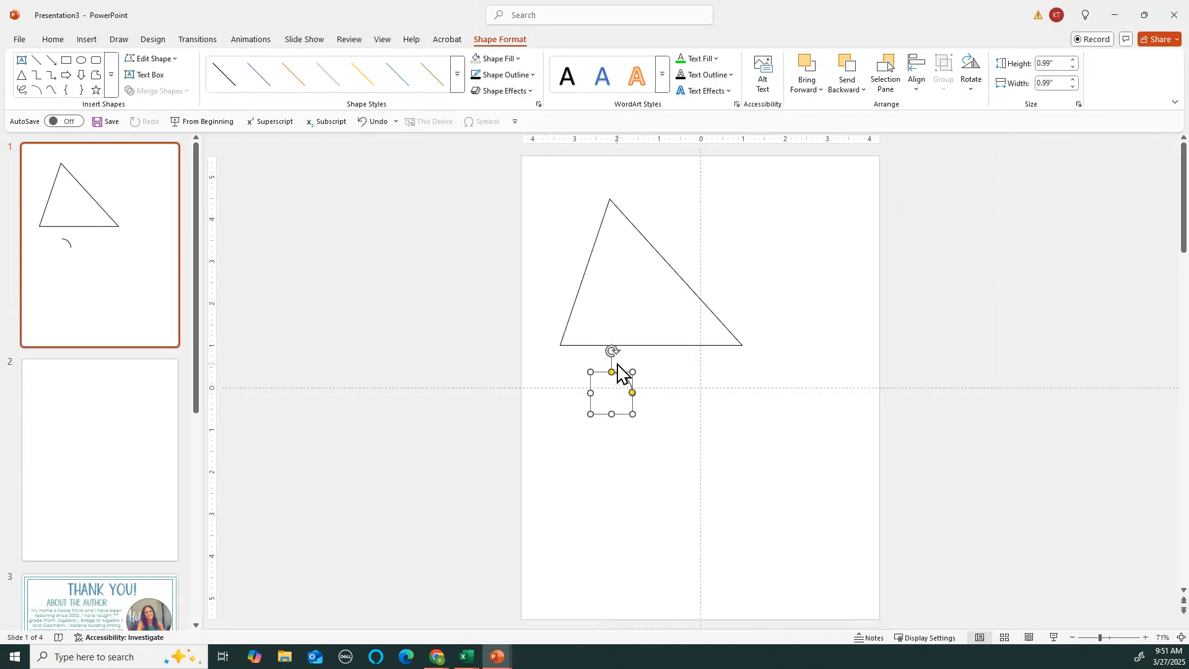
Move the arc up to the triangle's top vertex and adjust its sweep to span the angle
{"action": "left_click_drag", "start_coordinate": [622, 373], "coordinate": [614, 218]}
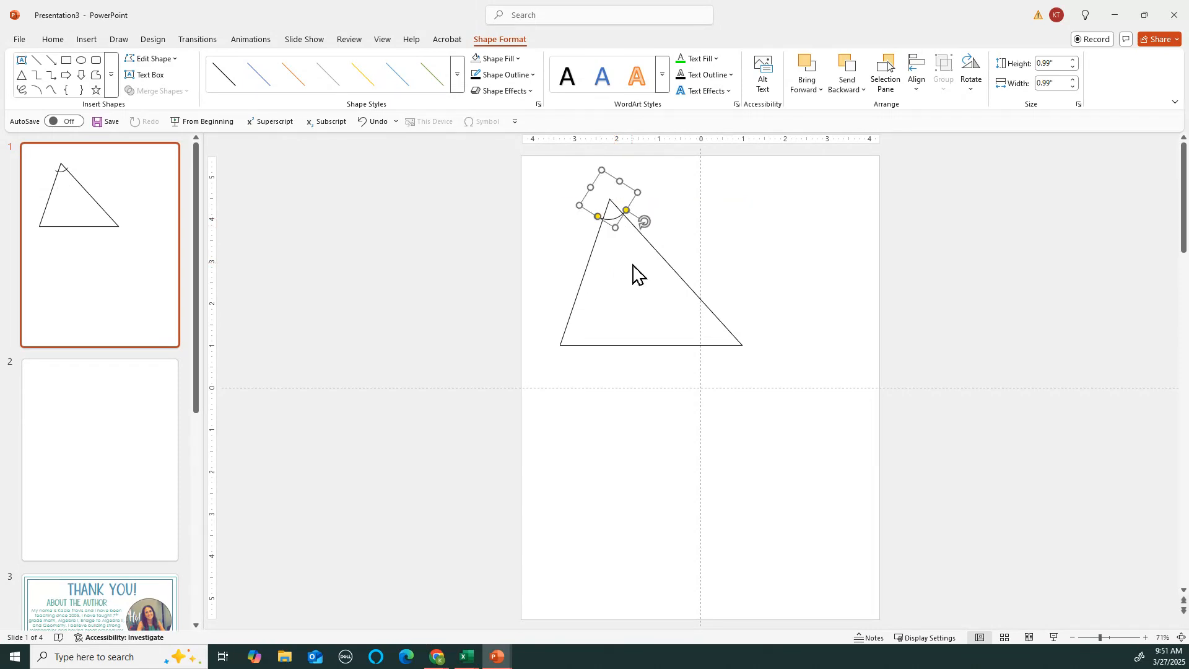
{"action": "scroll", "coordinate": [633, 274], "scroll_direction": "up", "scroll_amount": 8}
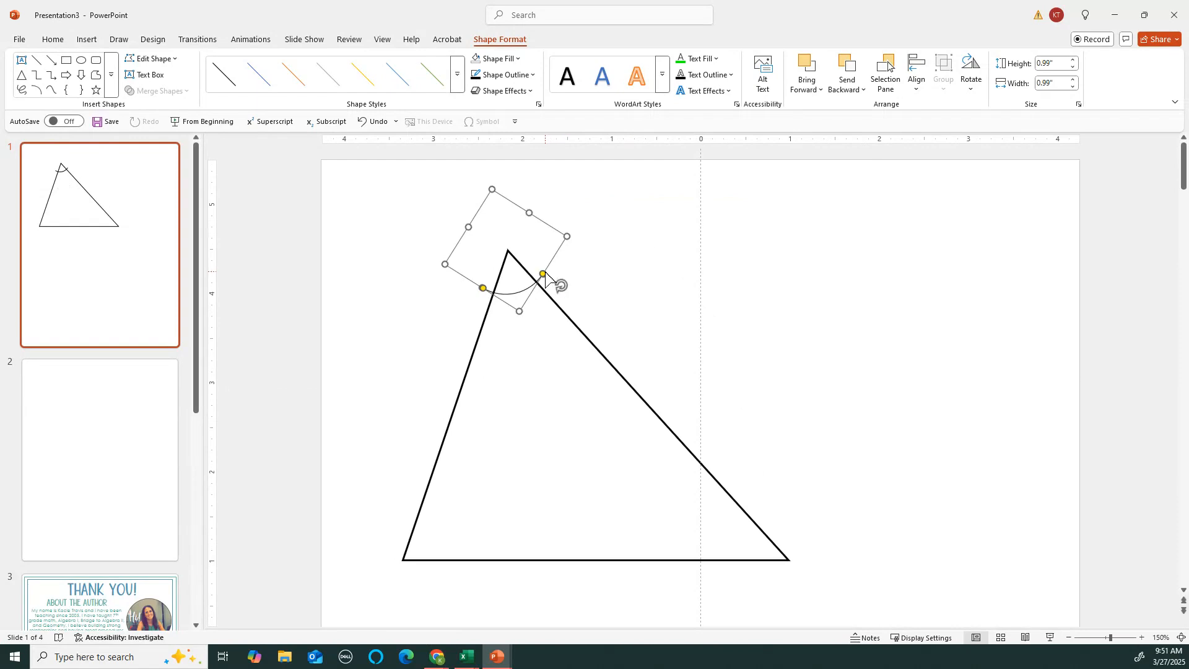
{"action": "left_click_drag", "start_coordinate": [543, 280], "coordinate": [523, 295]}
Rotate the apex arc slightly so it fits the top angle
{"action": "left_click", "coordinate": [622, 295]}
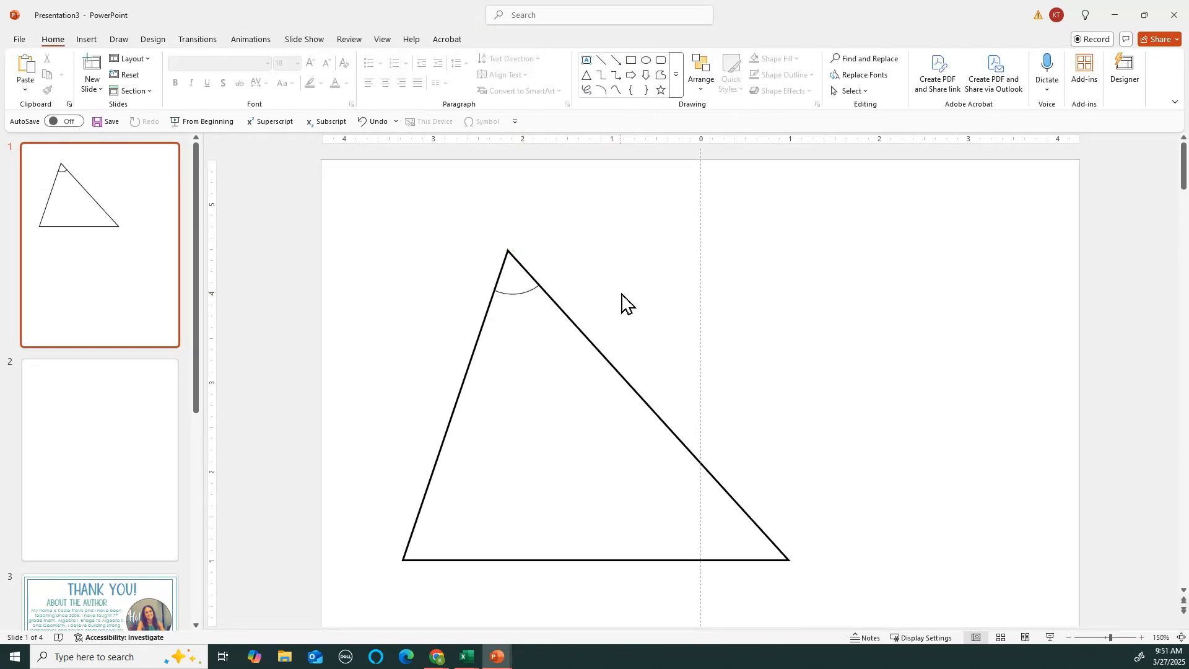
{"action": "scroll", "coordinate": [645, 305], "scroll_direction": "down", "scroll_amount": 5}
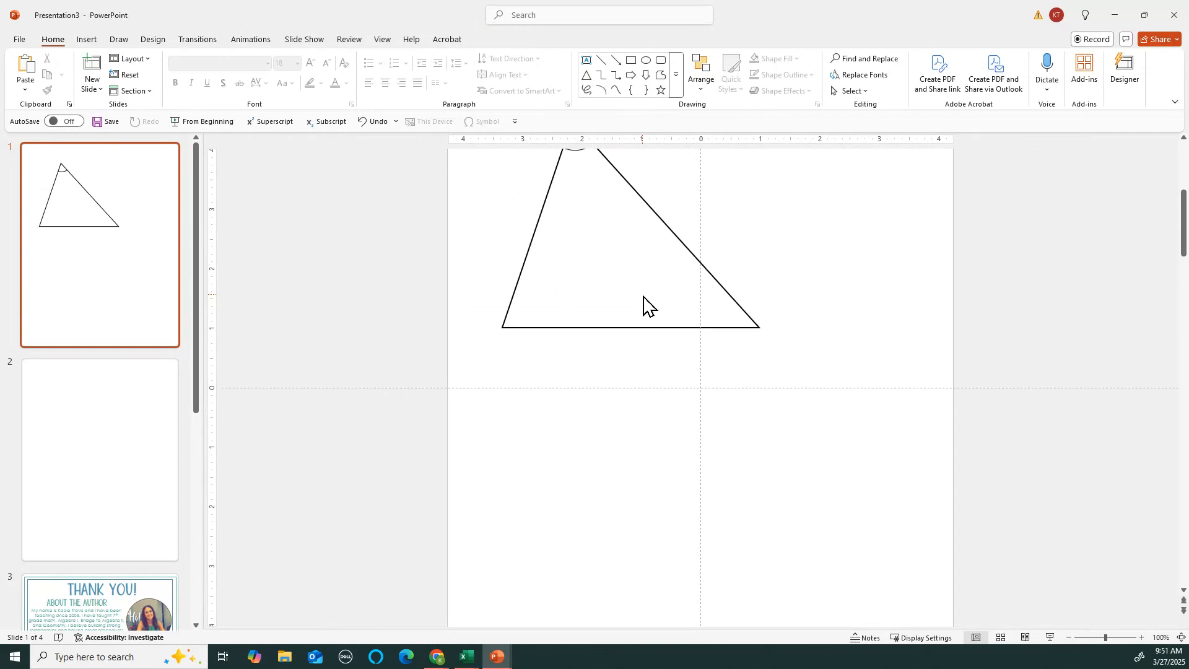
{"action": "scroll", "coordinate": [644, 297], "scroll_direction": "up", "scroll_amount": 2}
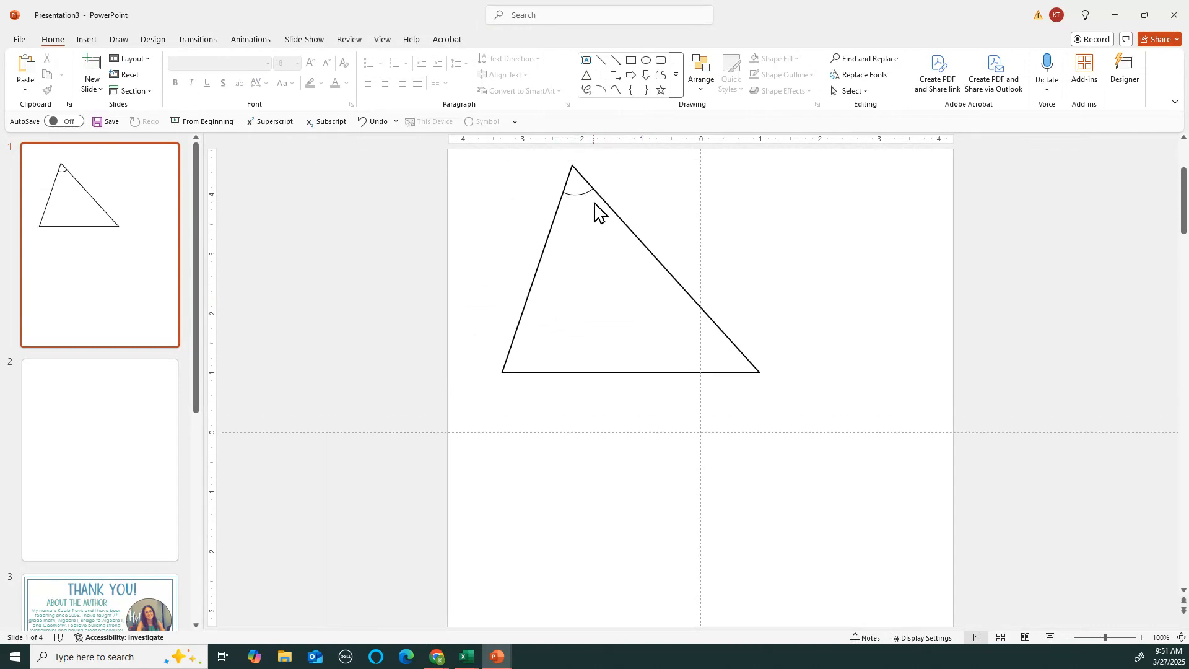
{"action": "left_click", "coordinate": [570, 194]}
{"action": "scroll", "coordinate": [599, 225], "scroll_direction": "up", "scroll_amount": 5}
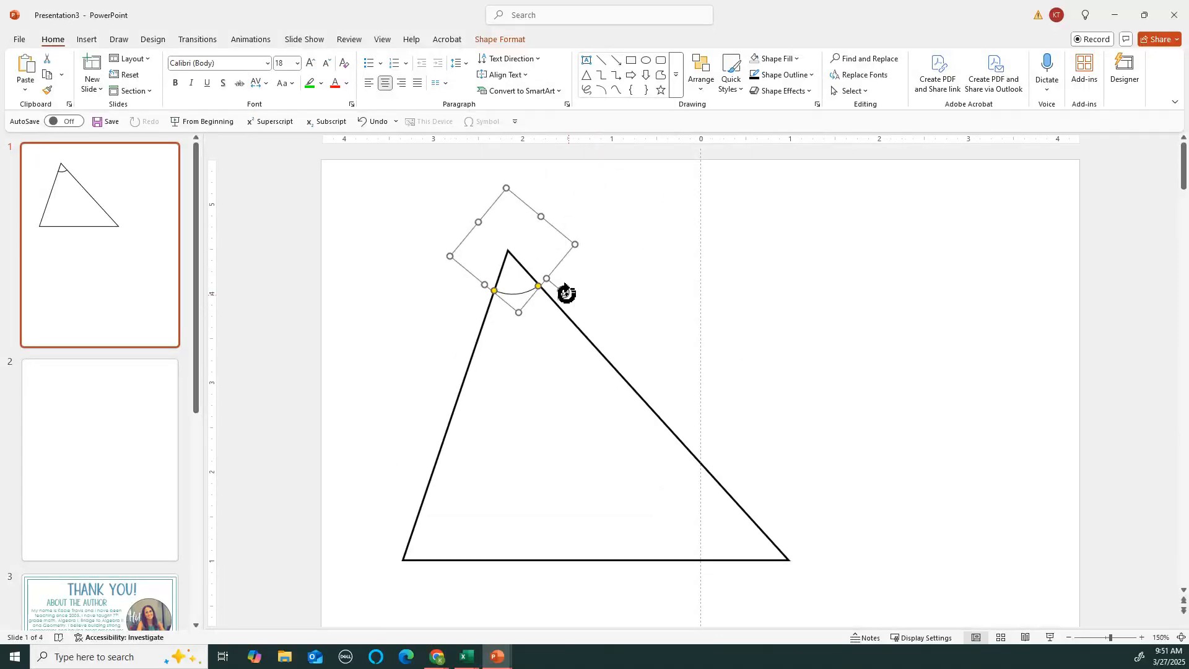
{"action": "left_click_drag", "start_coordinate": [563, 292], "coordinate": [568, 286]}
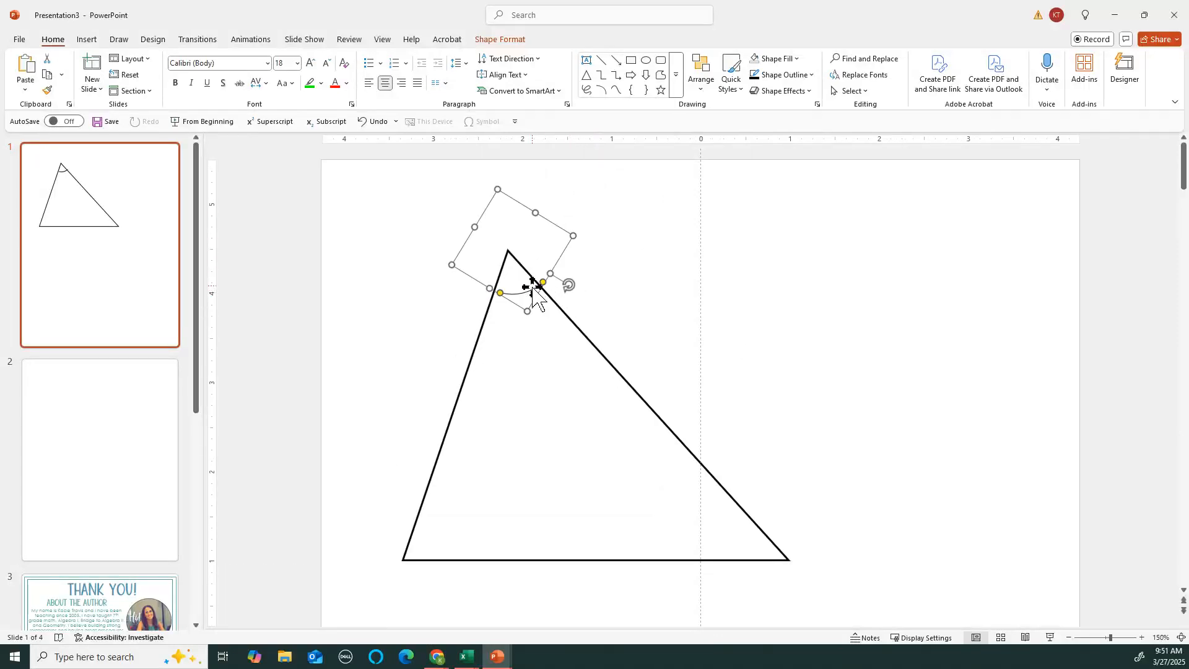
Nudge the arc into the top vertex and paste a duplicate of it
{"action": "left_click_drag", "start_coordinate": [524, 293], "coordinate": [522, 292]}
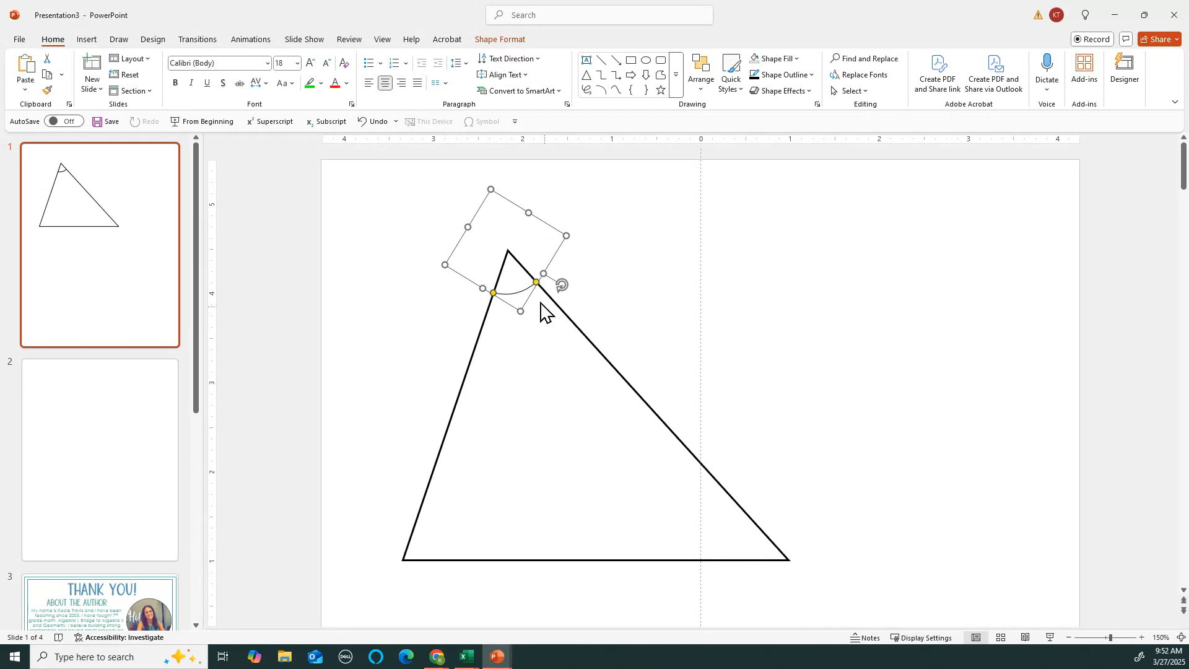
{"action": "key", "text": "ctrl+c"}
{"action": "key", "text": "ctrl+v"}
Move the arc copy to the bottom-right corner and duplicate it there
{"action": "left_click_drag", "start_coordinate": [543, 314], "coordinate": [735, 538]}
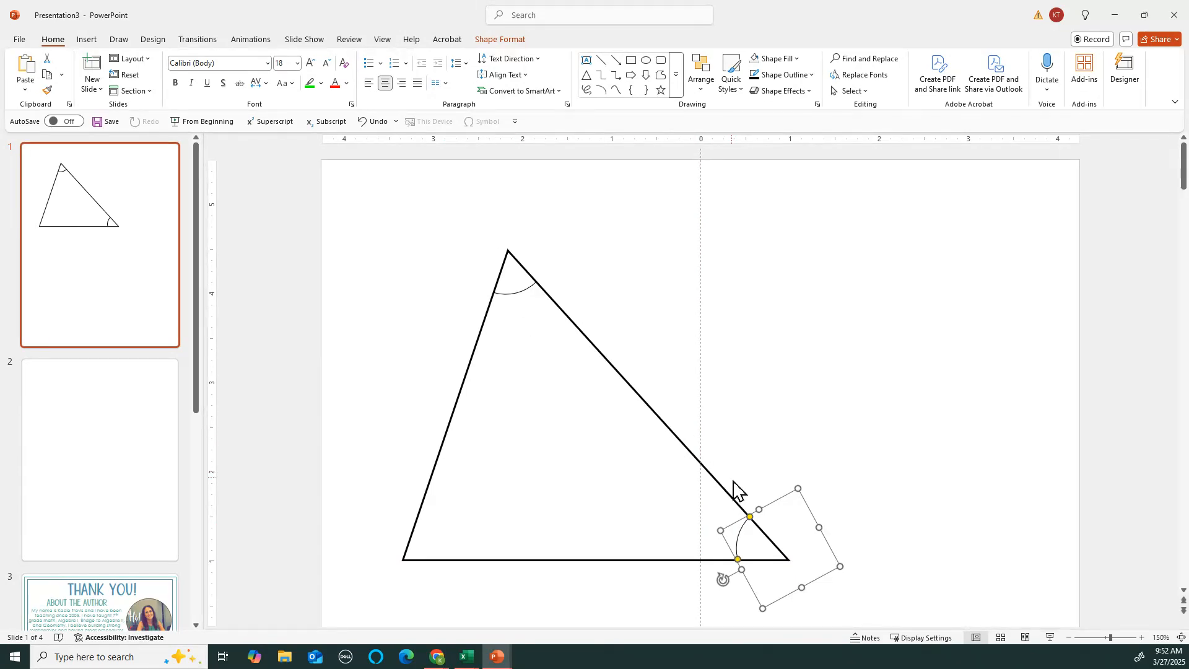
{"action": "scroll", "coordinate": [799, 585], "scroll_direction": "up", "scroll_amount": 8}
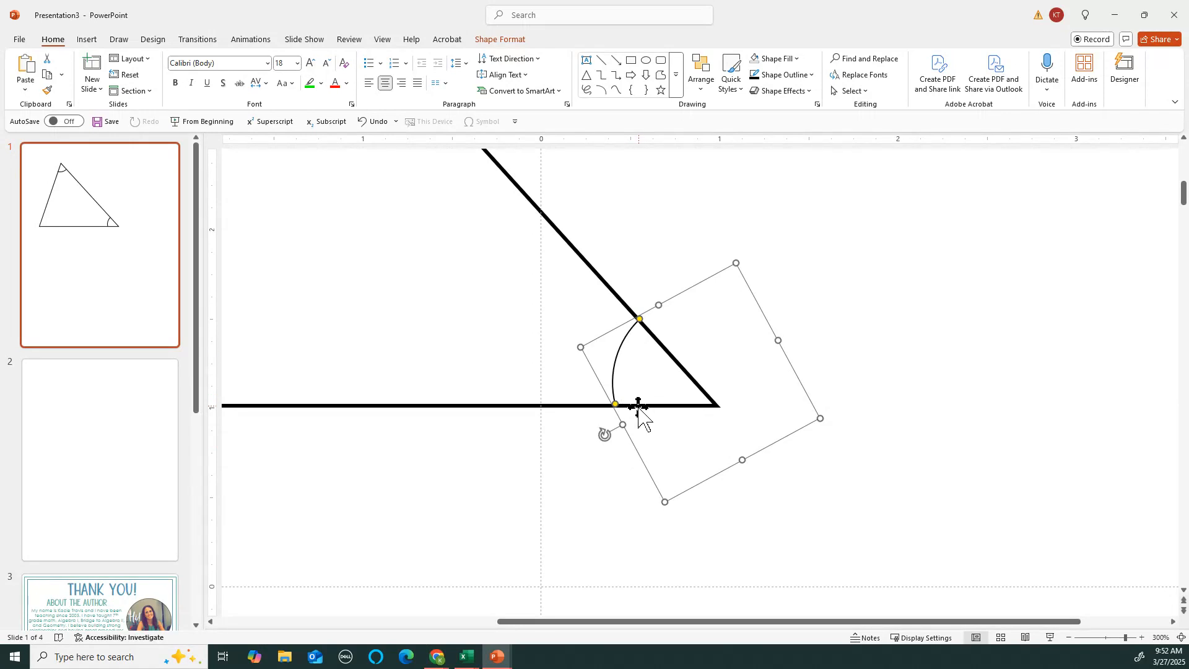
{"action": "left_click_drag", "start_coordinate": [630, 437], "coordinate": [662, 465], "text": "ctrl"}
Fit the second arc's ends onto the slanted side and the base to form a double arc
{"action": "left_click", "coordinate": [666, 474]}
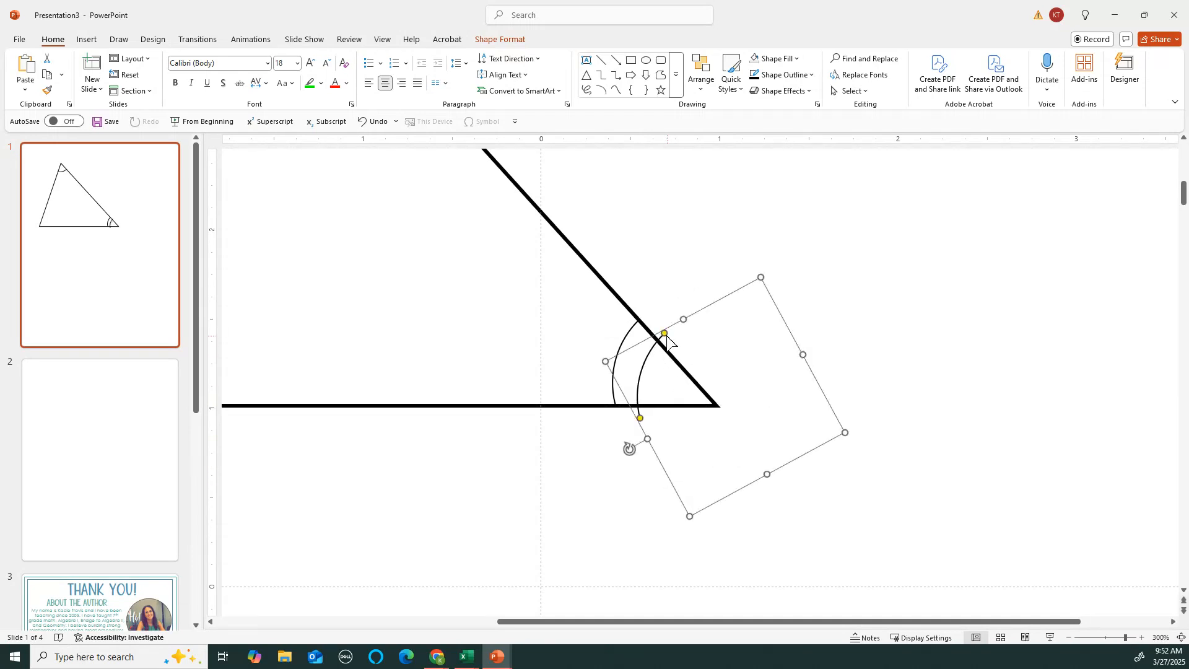
{"action": "left_click_drag", "start_coordinate": [662, 336], "coordinate": [658, 341]}
{"action": "left_click_drag", "start_coordinate": [641, 419], "coordinate": [637, 407]}
{"action": "scroll", "coordinate": [683, 399], "scroll_direction": "down", "scroll_amount": 3}
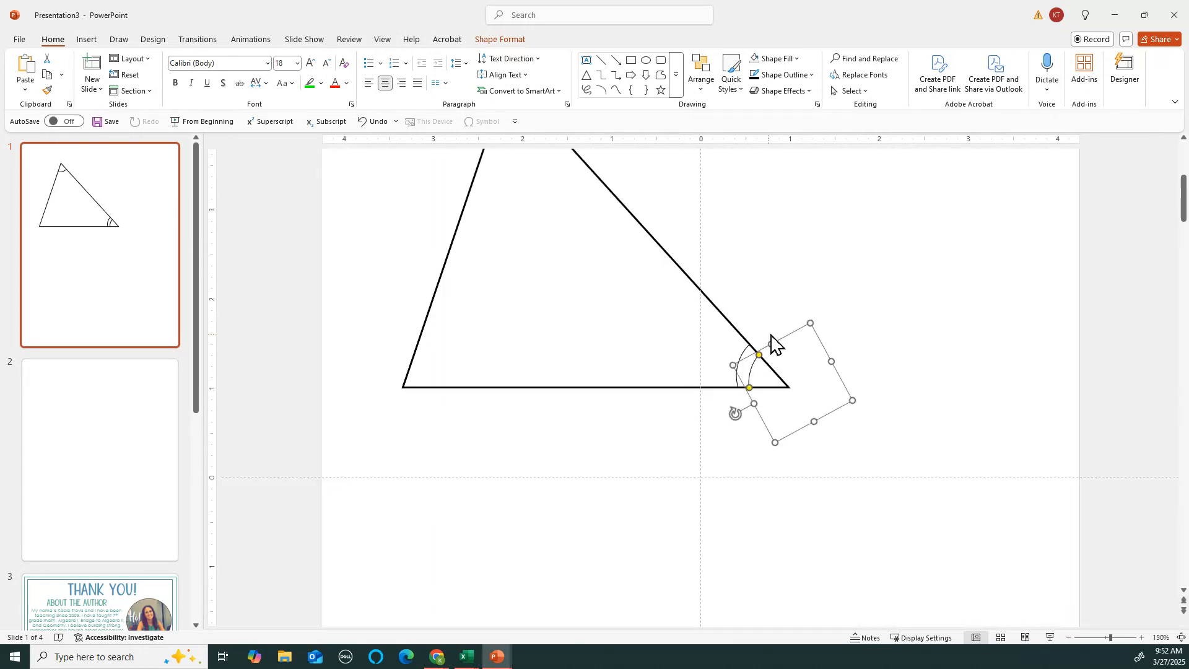
{"action": "scroll", "coordinate": [704, 416], "scroll_direction": "down", "scroll_amount": 2}
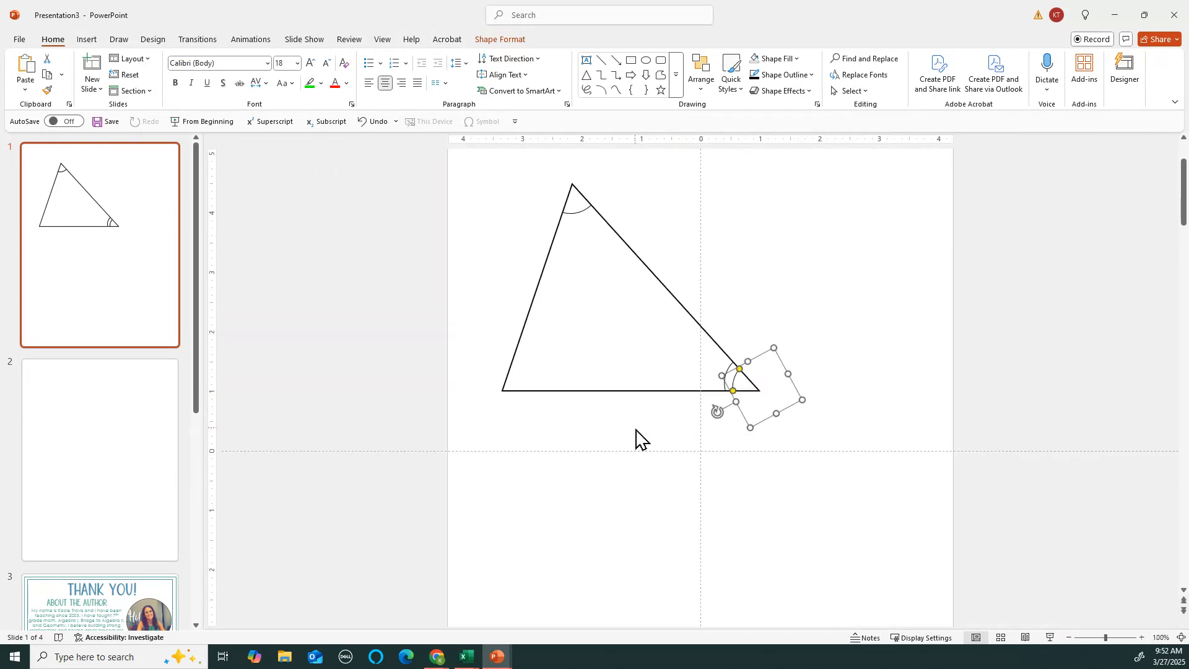
{"action": "left_click", "coordinate": [636, 432]}
{"action": "scroll", "coordinate": [663, 406], "scroll_direction": "down", "scroll_amount": 2}
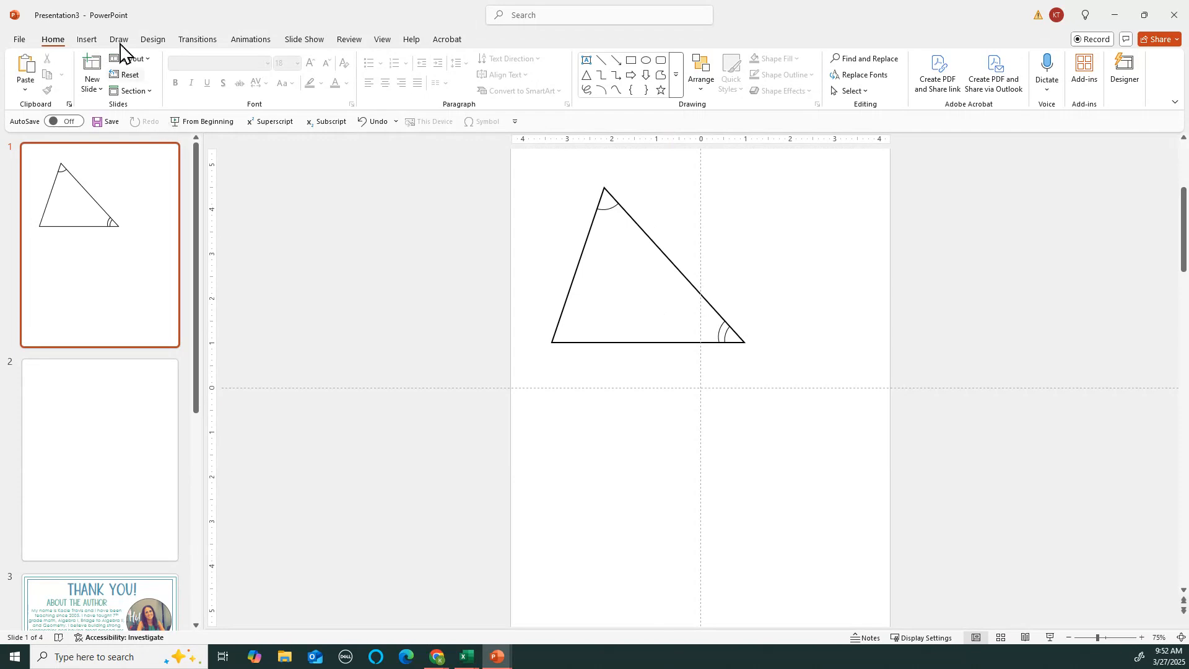
Draw a short straight-line tick centred across the triangle's right side
{"action": "left_click", "coordinate": [88, 40]}
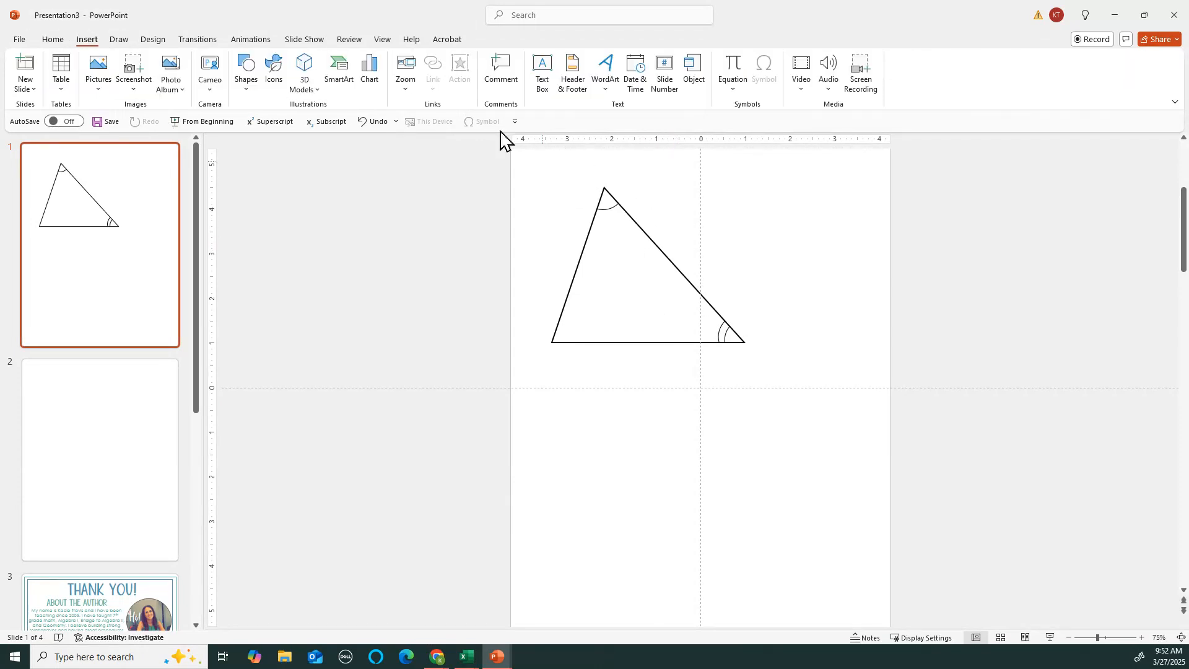
{"action": "left_click", "coordinate": [247, 96]}
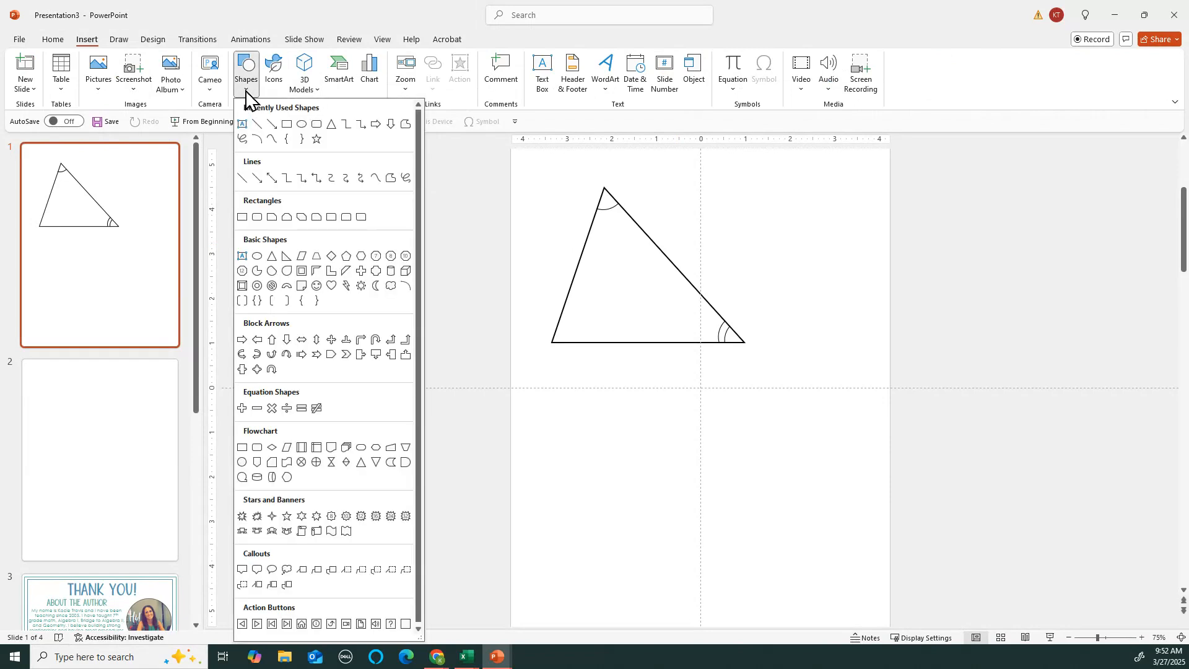
{"action": "left_click", "coordinate": [258, 124]}
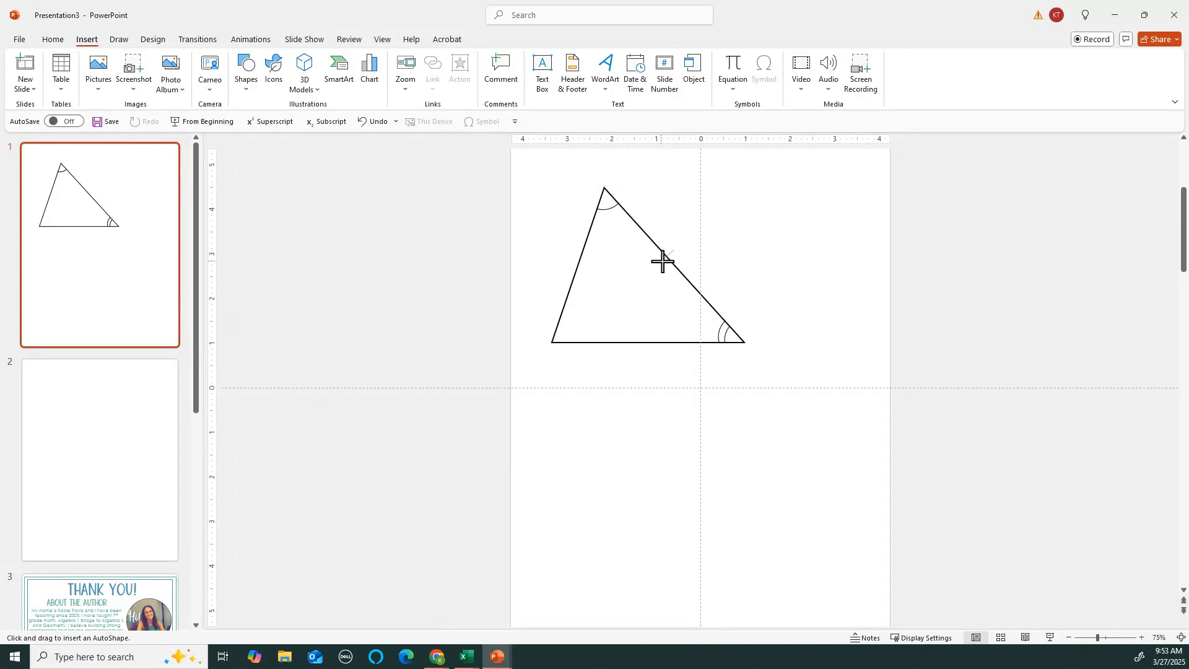
{"action": "left_click_drag", "start_coordinate": [661, 260], "coordinate": [674, 250]}
{"action": "scroll", "coordinate": [697, 272], "scroll_direction": "up", "scroll_amount": 10}
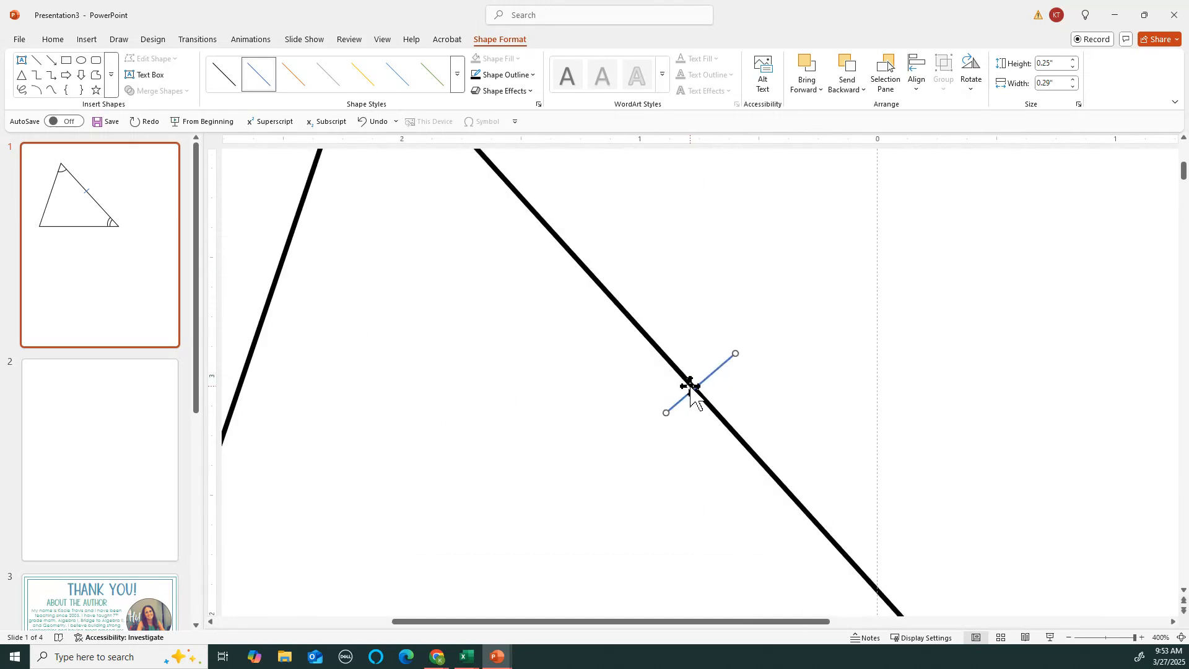
{"action": "left_click_drag", "start_coordinate": [687, 391], "coordinate": [681, 396]}
Undo the last tick change and give the tick a 1½ pt outline weight
{"action": "key", "text": "ctrl+z"}
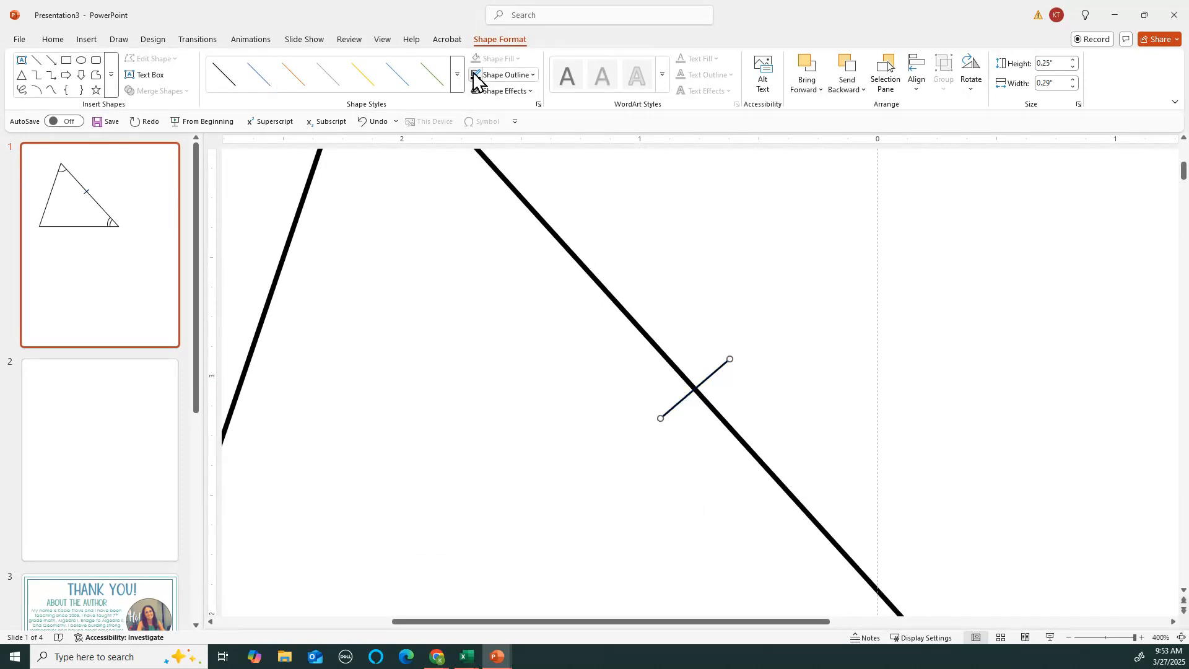
{"action": "left_click", "coordinate": [507, 73]}
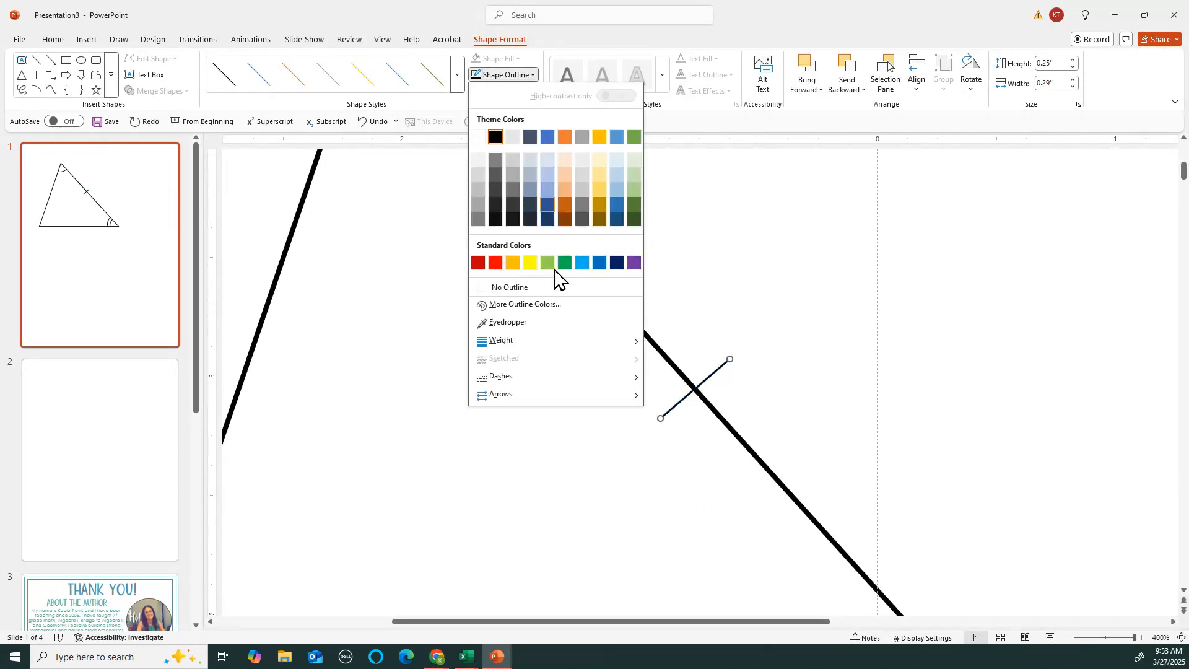
{"action": "mouse_move", "coordinate": [579, 344]}
{"action": "left_click", "coordinate": [709, 407]}
{"action": "scroll", "coordinate": [751, 374], "scroll_direction": "down", "scroll_amount": 8}
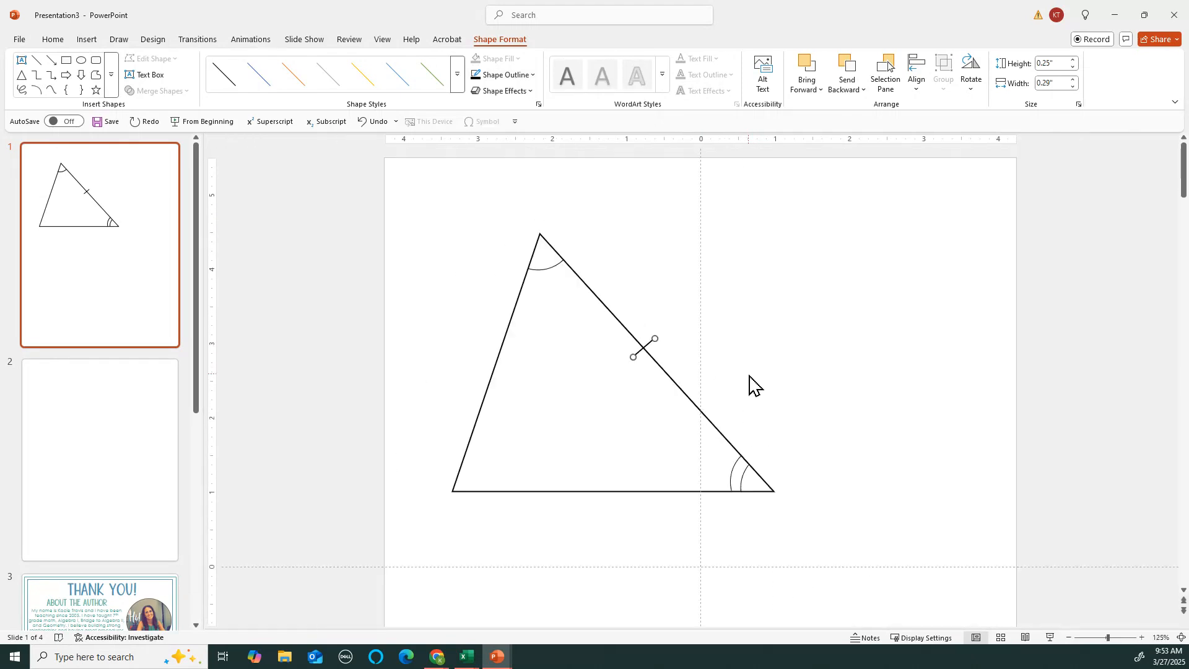
Shorten the tick from its upper end to about 0.21 by 0.24 inches
{"action": "left_click", "coordinate": [753, 303]}
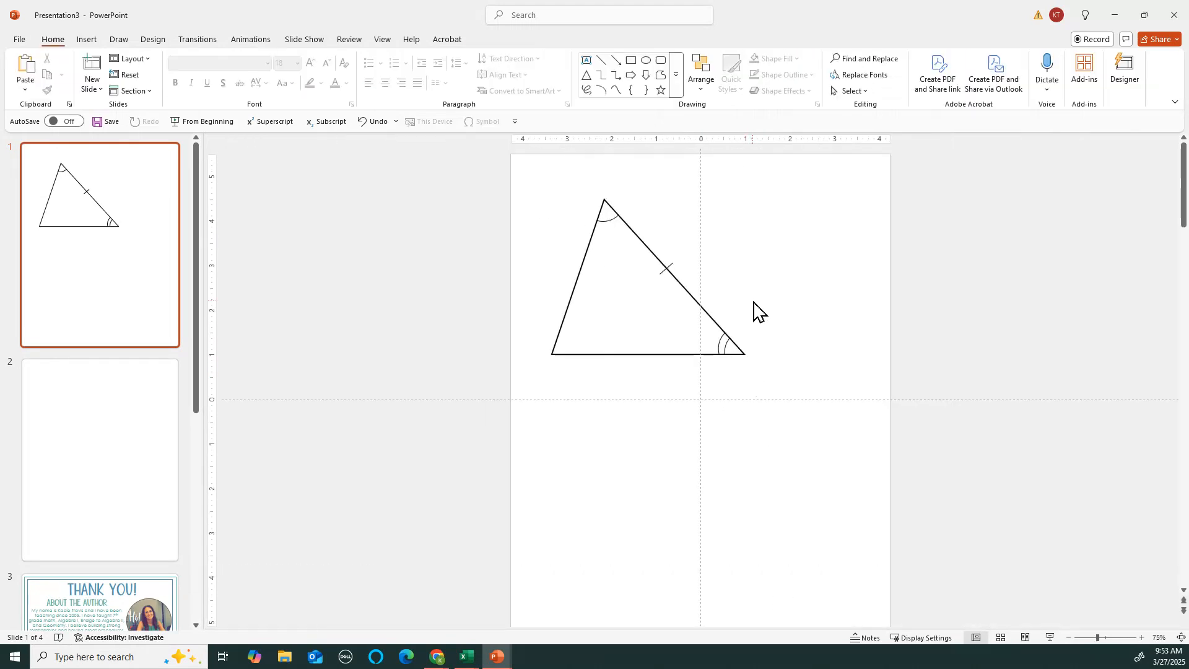
{"action": "left_click", "coordinate": [667, 269]}
{"action": "scroll", "coordinate": [666, 269], "scroll_direction": "up", "scroll_amount": 8}
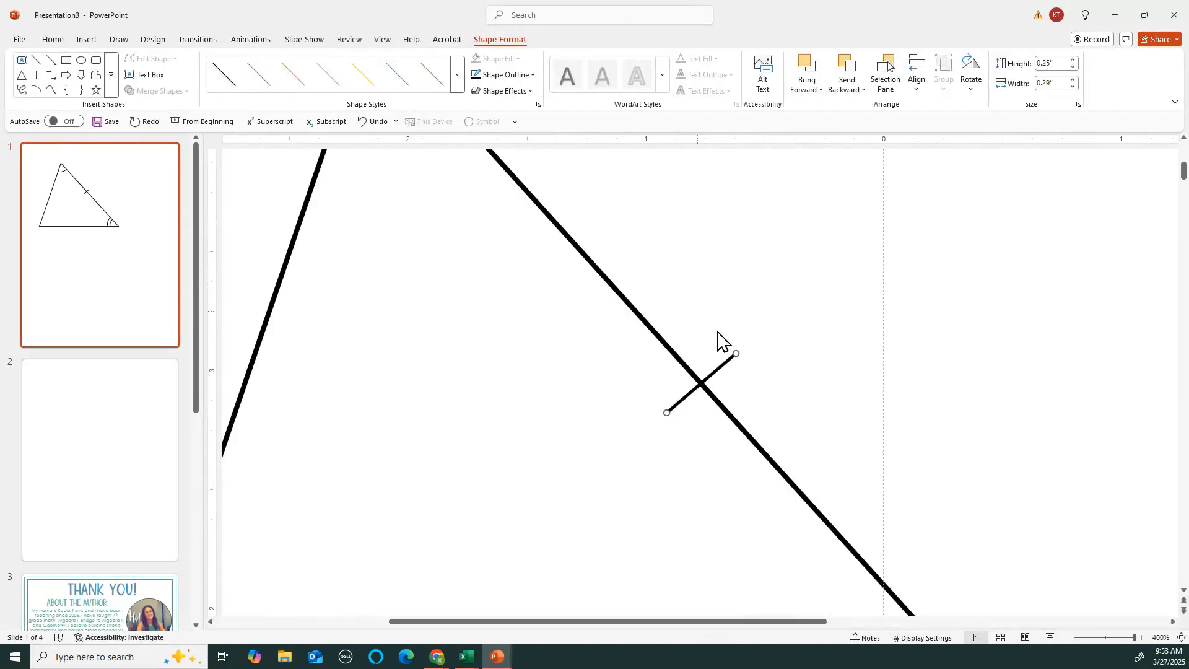
{"action": "left_click_drag", "start_coordinate": [737, 355], "coordinate": [723, 362]}
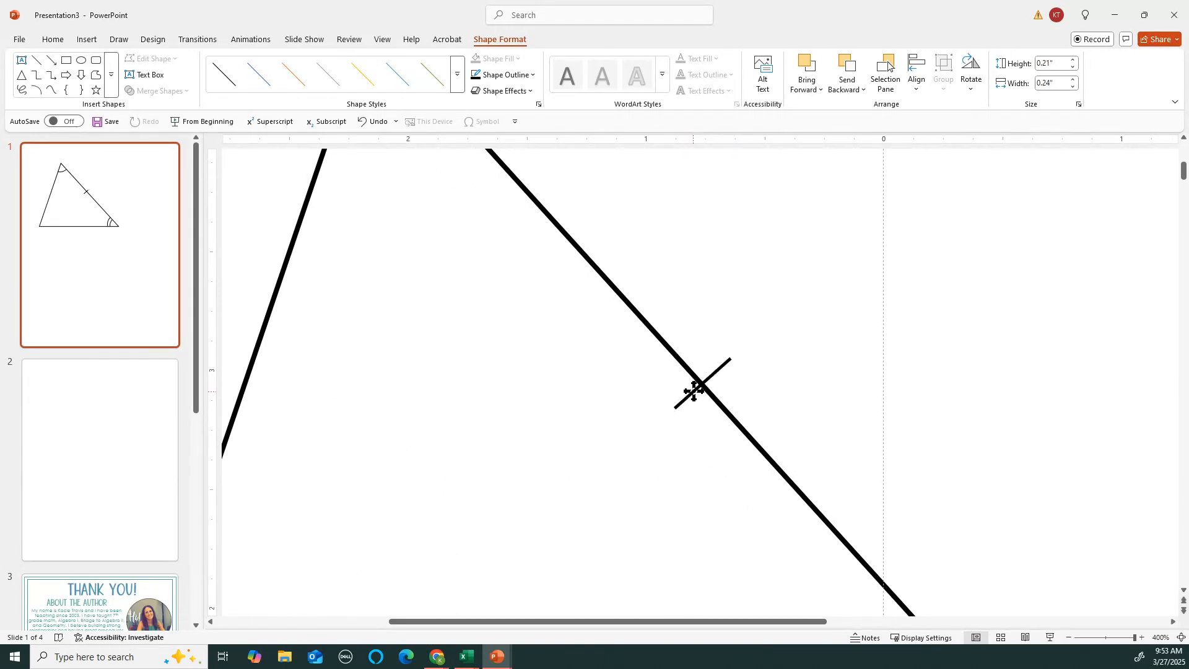